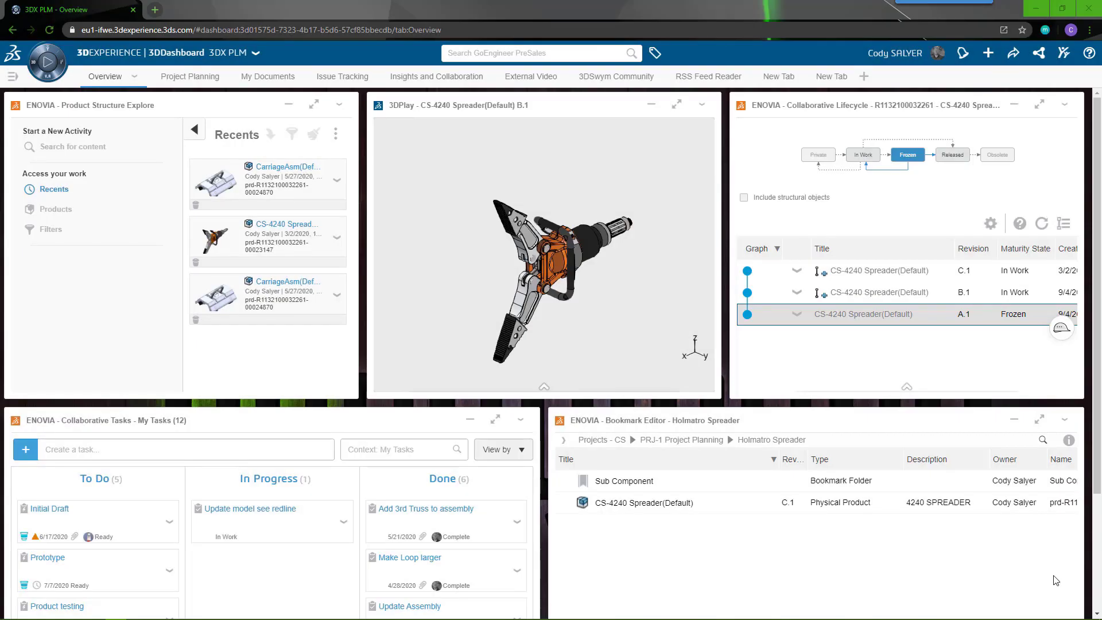
- Launch SOLIDWORKS from the compass favourites and download the 3DEXPERIENCELauncher.msi installer
left_click(51, 73)
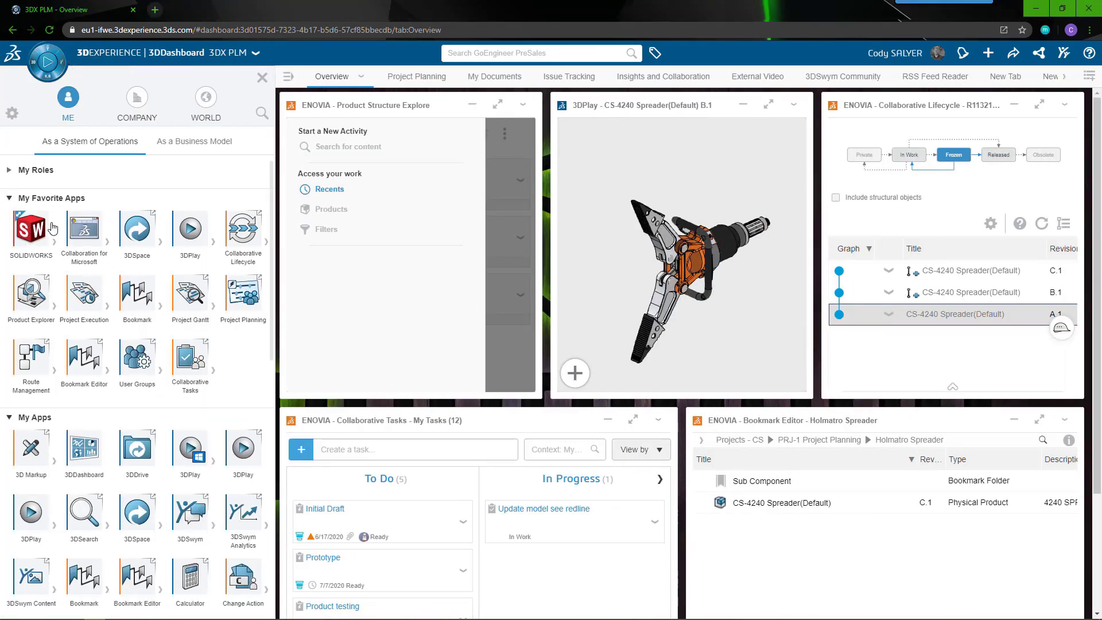
left_click(42, 243)
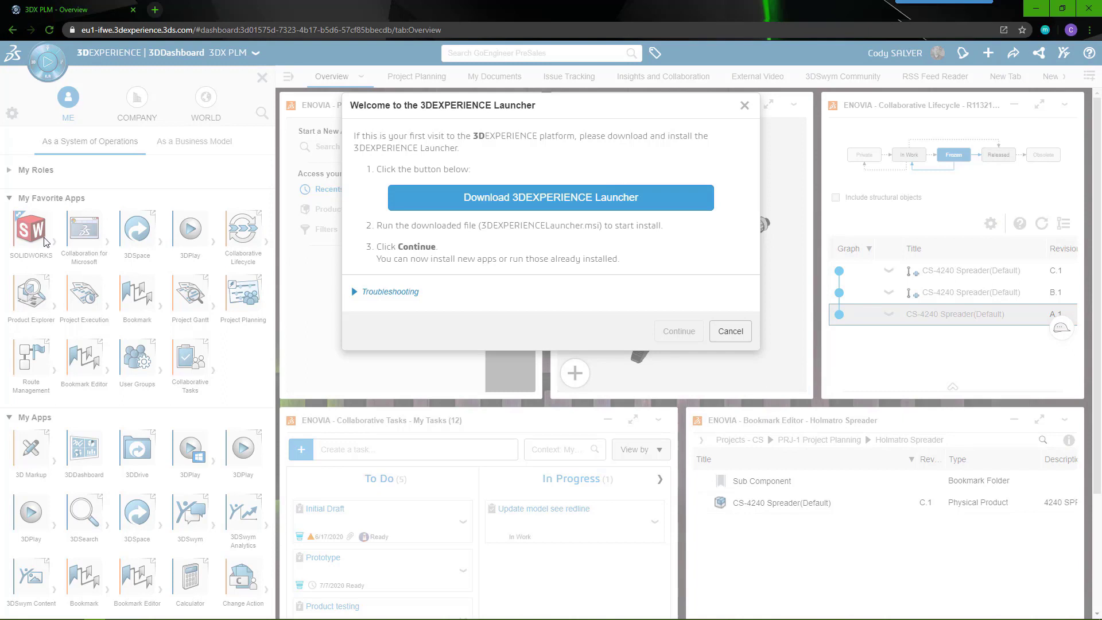
left_click(435, 205)
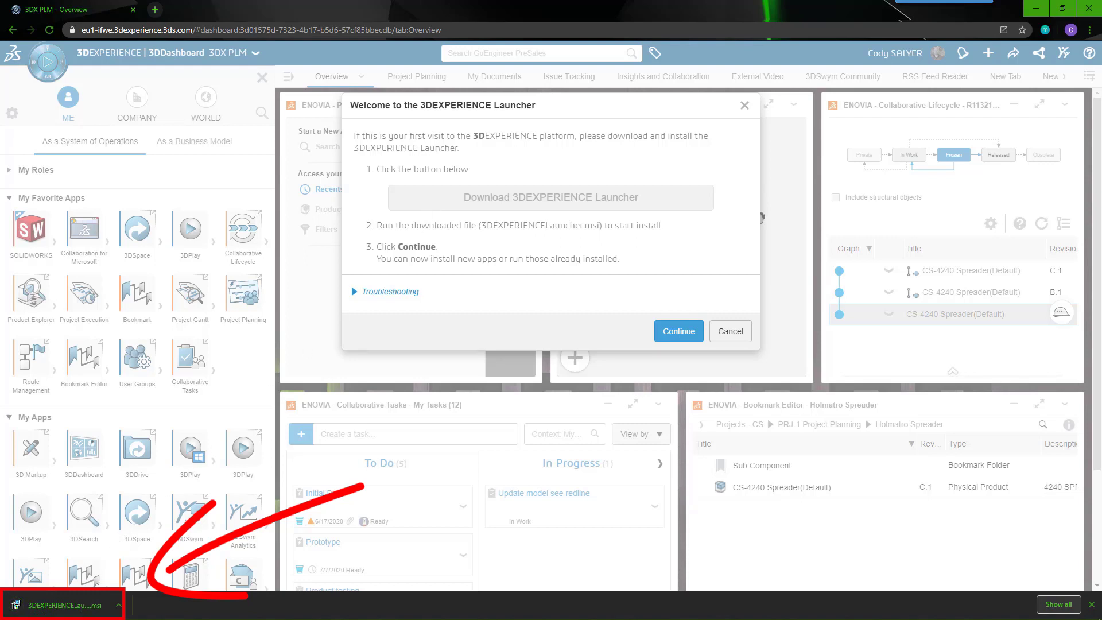
- Run 3DEXPERIENCELauncher.msi and install to C:\Program Files\Dassault Systemes\3DEXPERIENCE Launcher\ with default settings
left_click(79, 607)
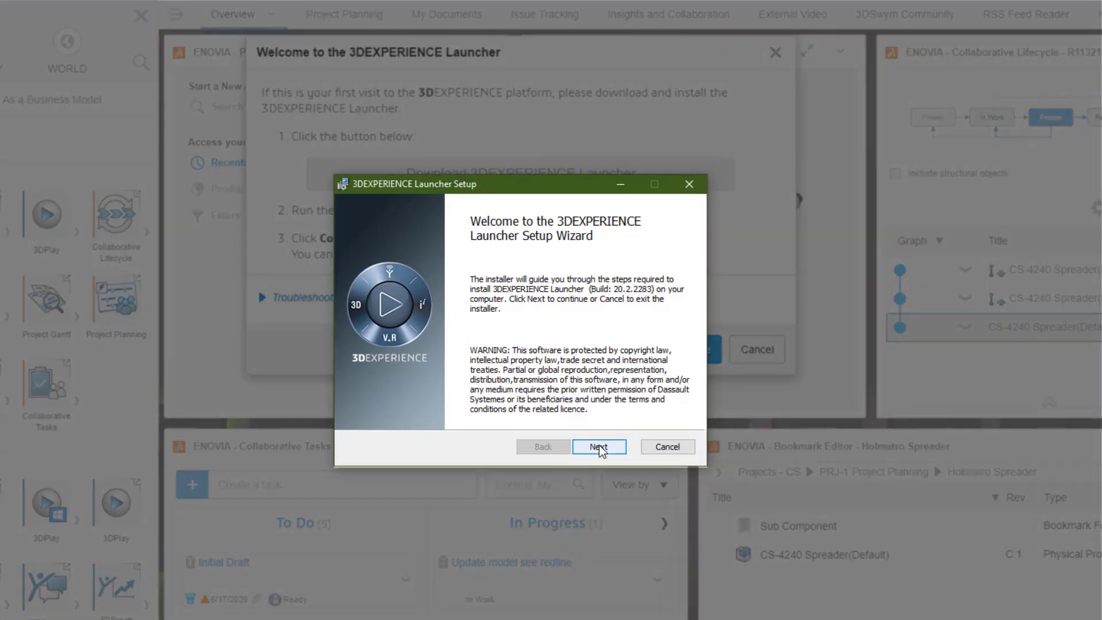
left_click(599, 448)
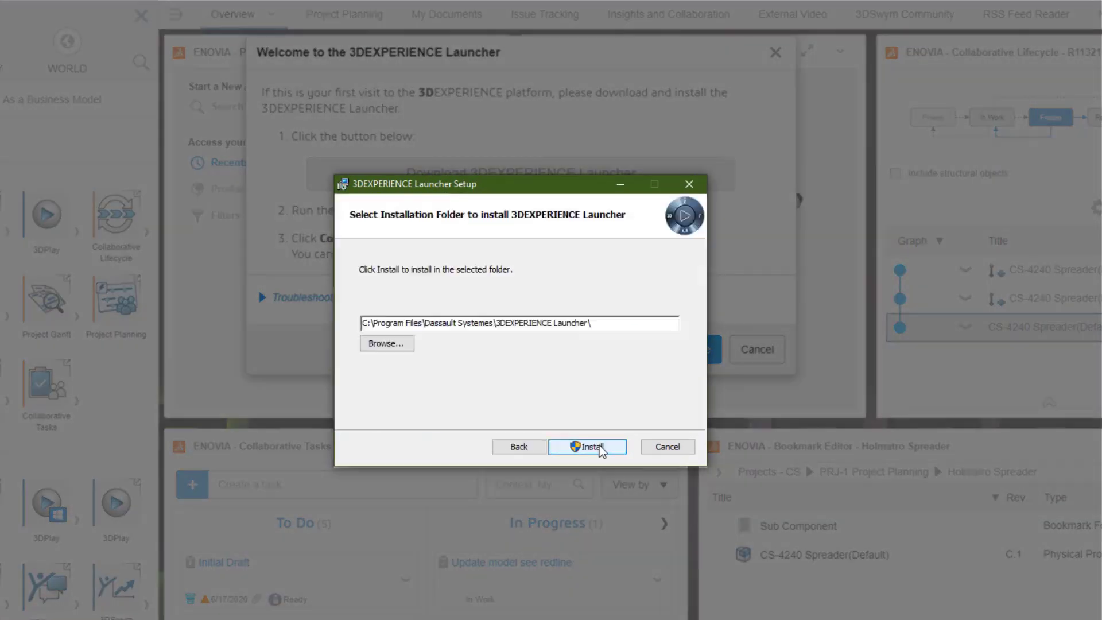
left_click(599, 448)
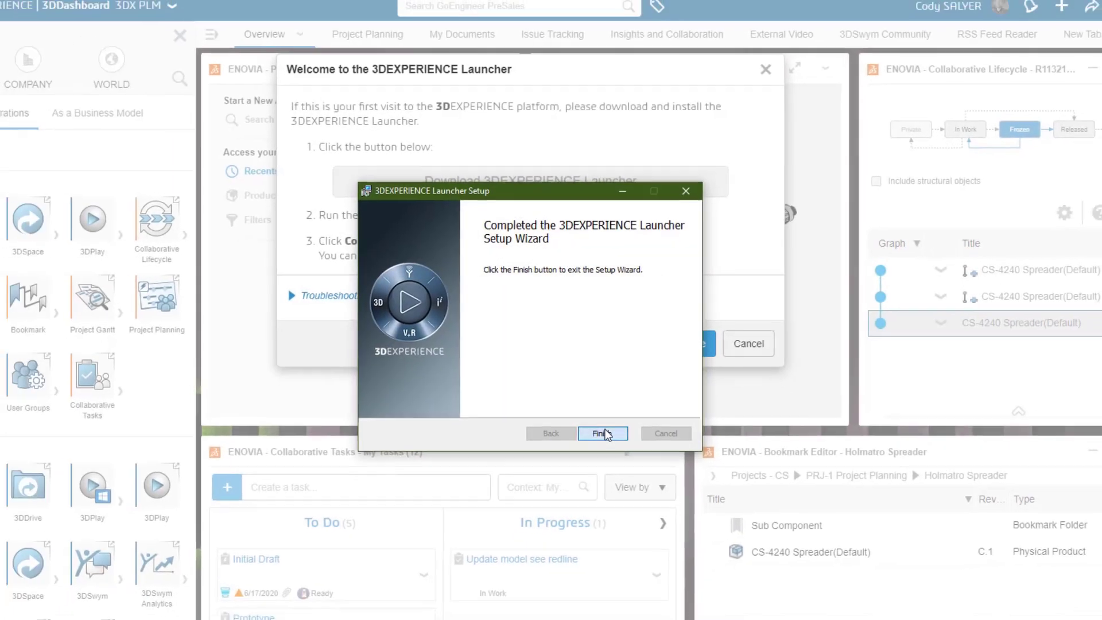
left_click(603, 434)
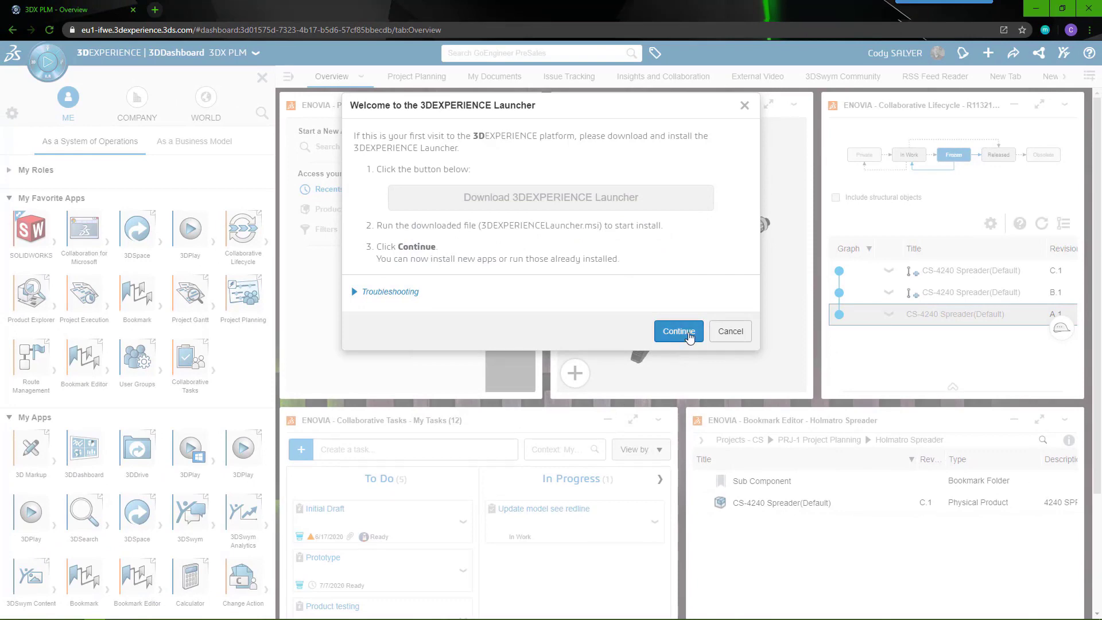
- Continue past the Launcher dialog and choose Install All Roles Containing SOLIDWORKS in the R2021x HotFix 0.2 installer
left_click(678, 331)
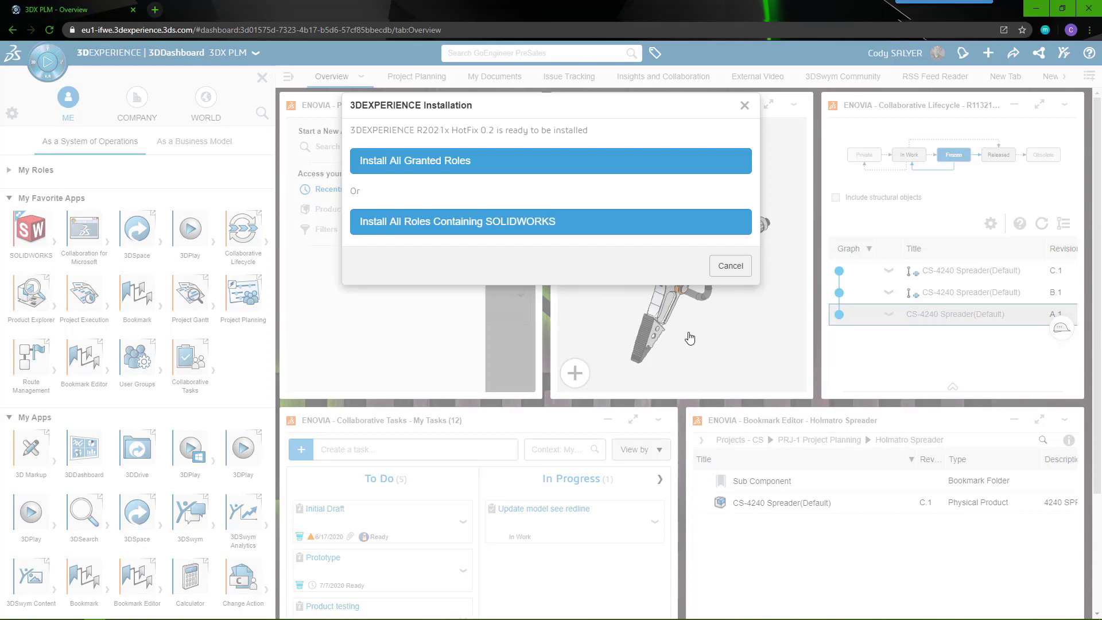
left_click(575, 224)
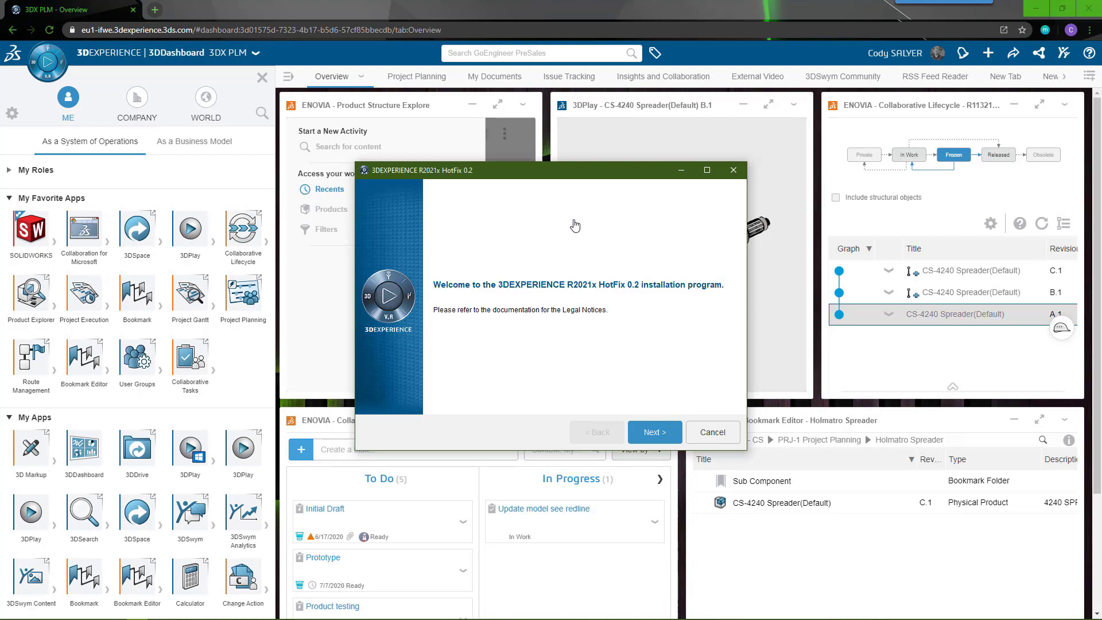
left_click(657, 441)
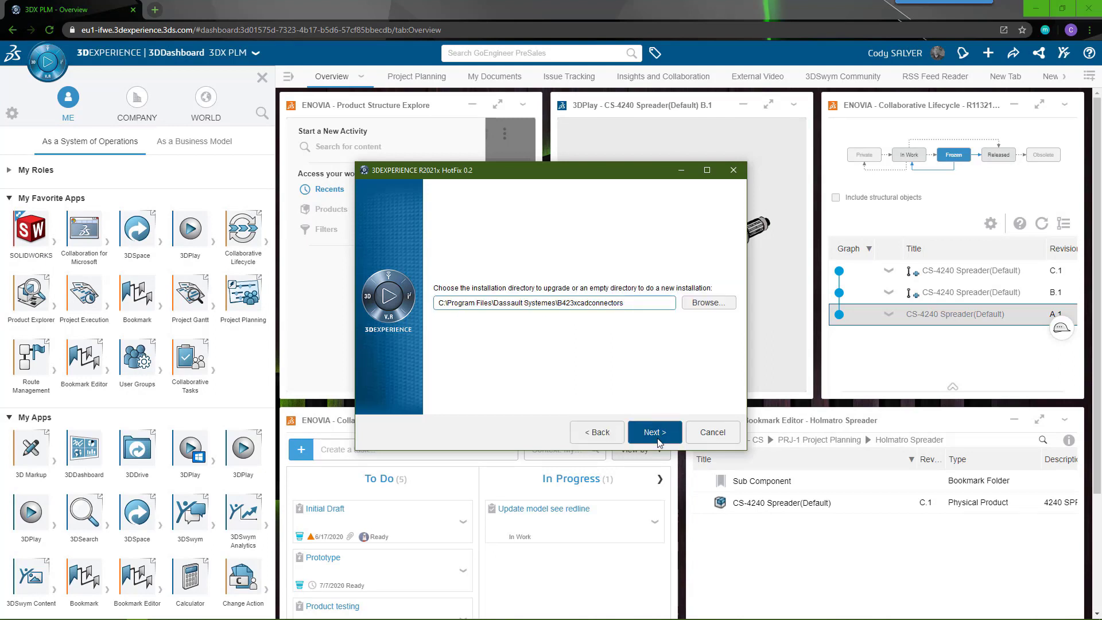
- Keep C:\Program Files\Dassault Systemes\B423xcadconnectors and scroll to the Java runtime warning's links
left_click(659, 441)
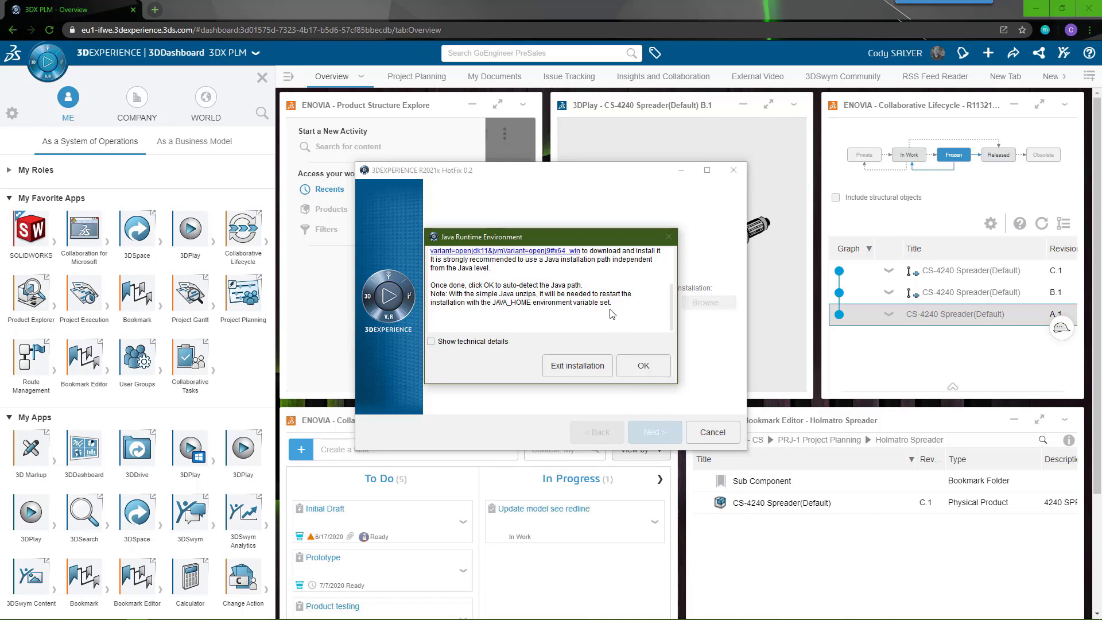
scroll(612, 313, "up", 1)
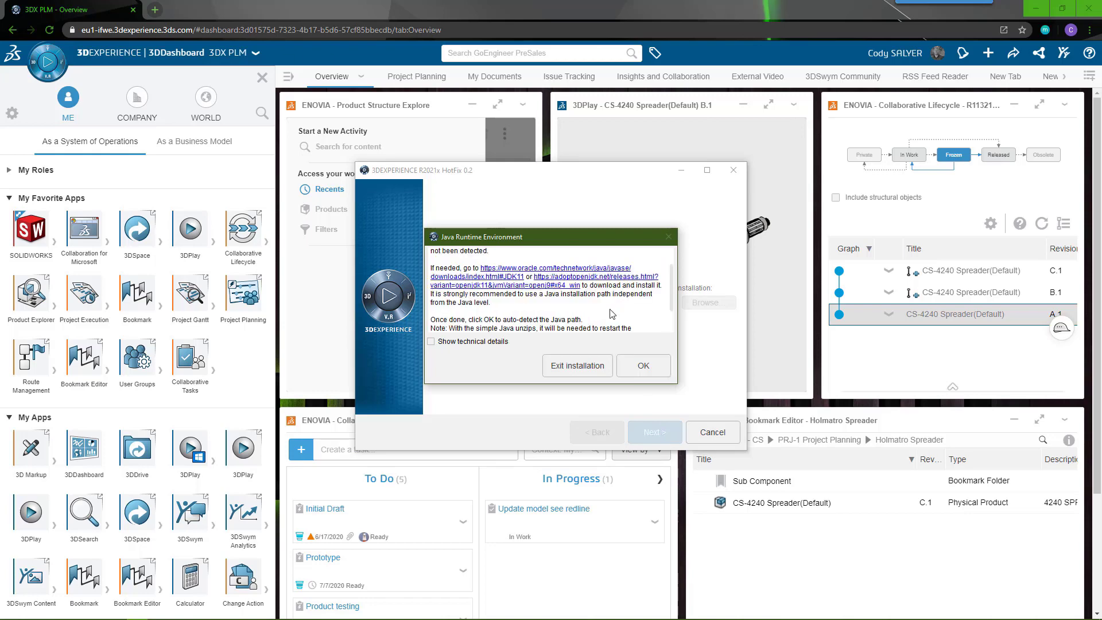
- From AdoptOpenJDK, download the Windows x64 OpenJ9 JRE 30 MB .msi for jdk-11.0.7+10.1_openj9-0.20.0
left_click(569, 279)
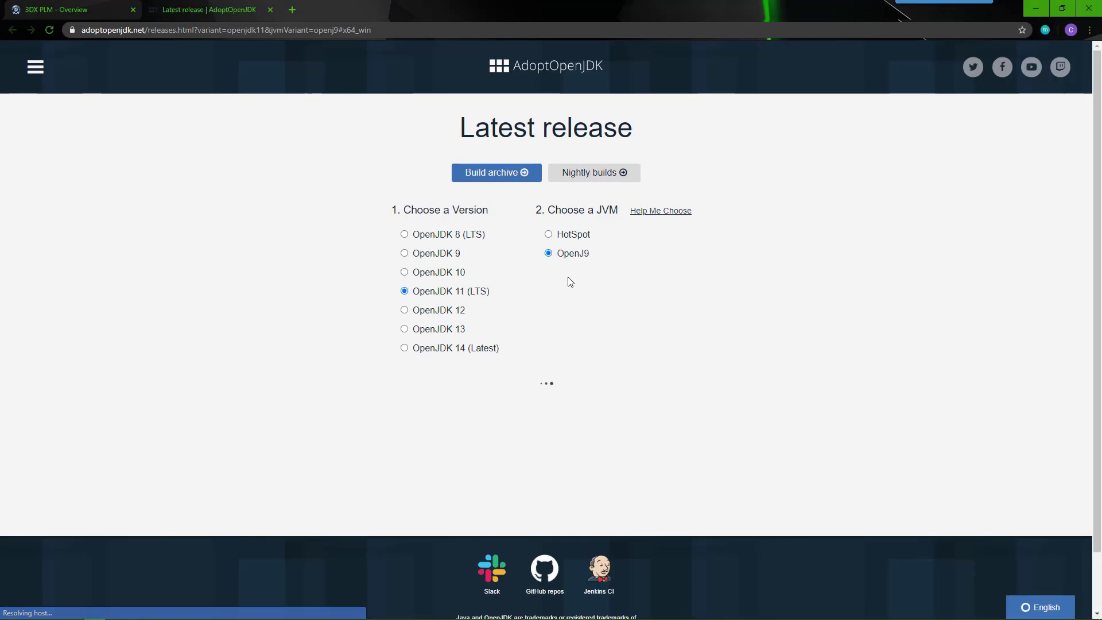
scroll(679, 291, "down", 1)
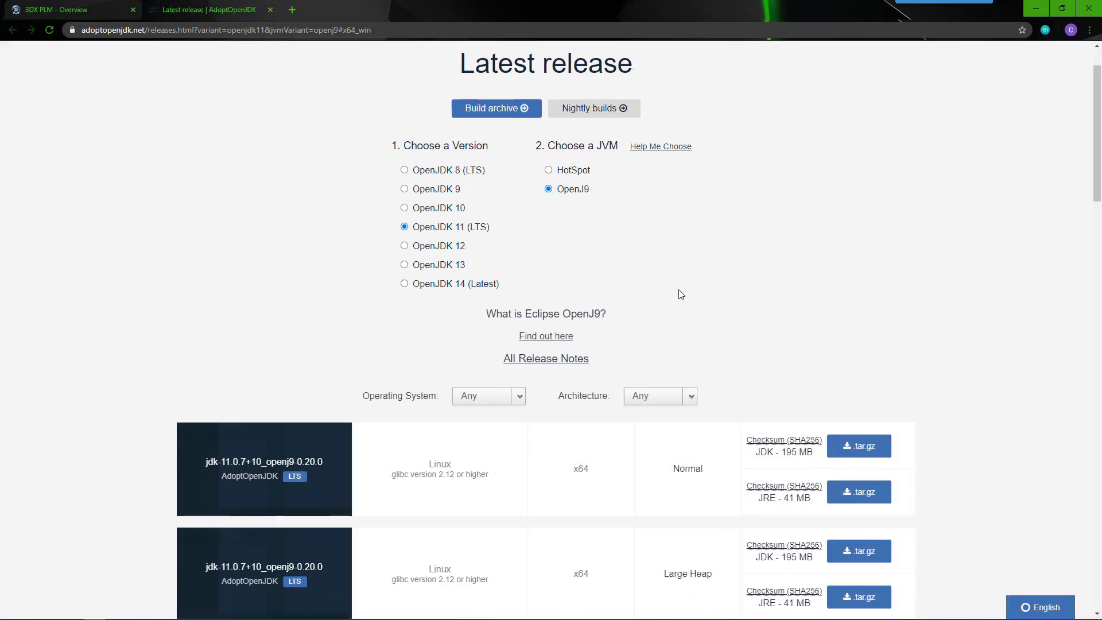
scroll(681, 294, "down", 4)
scroll(679, 294, "down", 3)
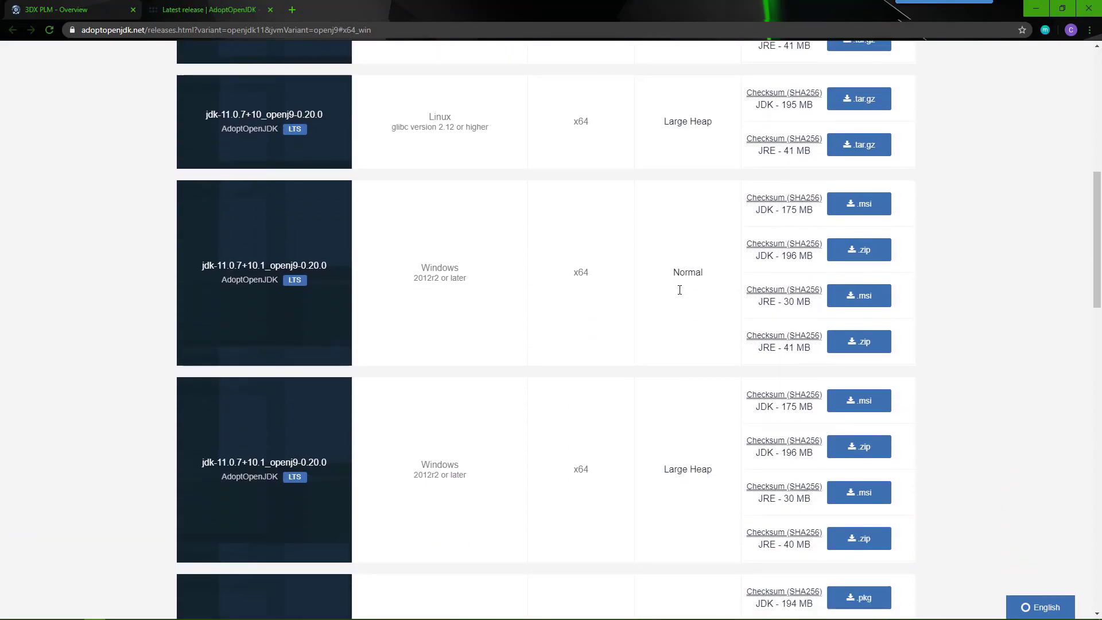
left_click(838, 296)
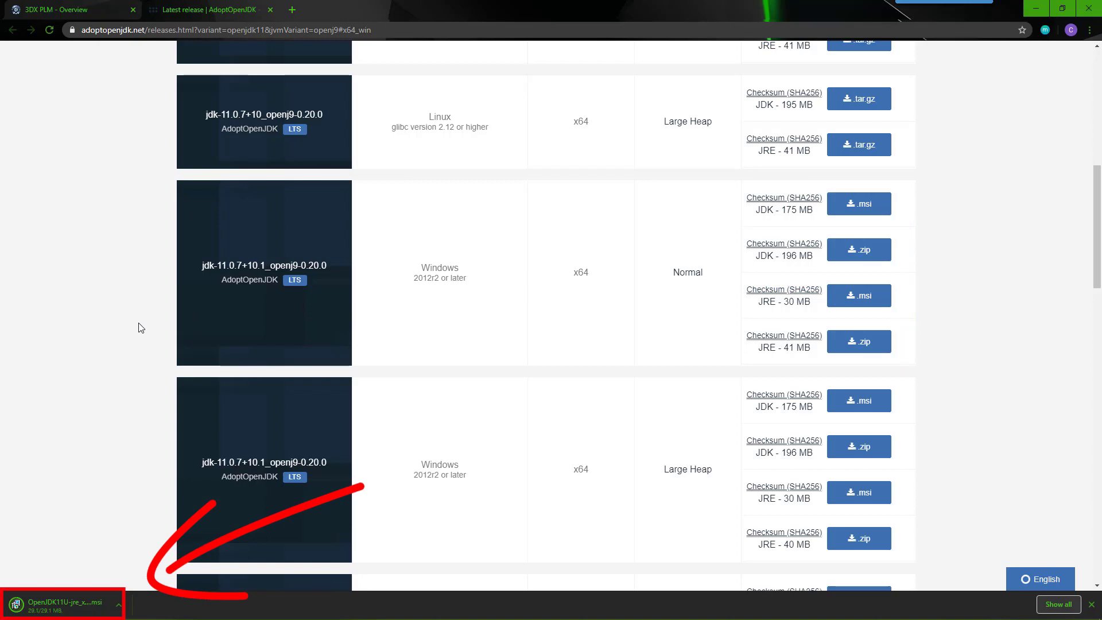
- Install the AdoptOpenJDK JRE 11.0.7.10 (x64), accepting the license and keeping default features
left_click(85, 606)
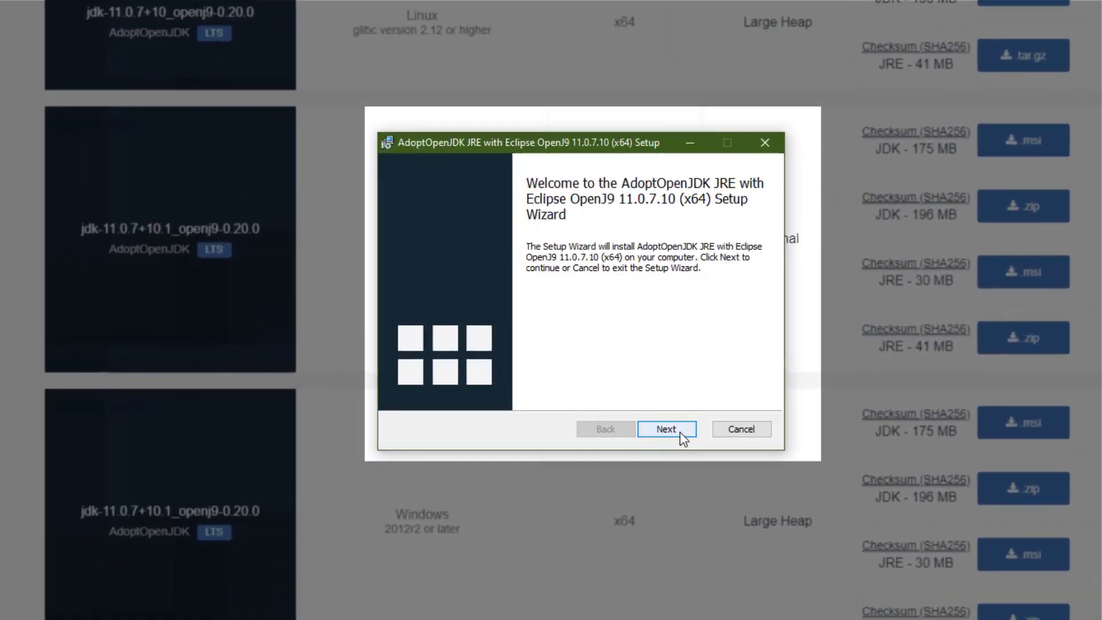
left_click(620, 408)
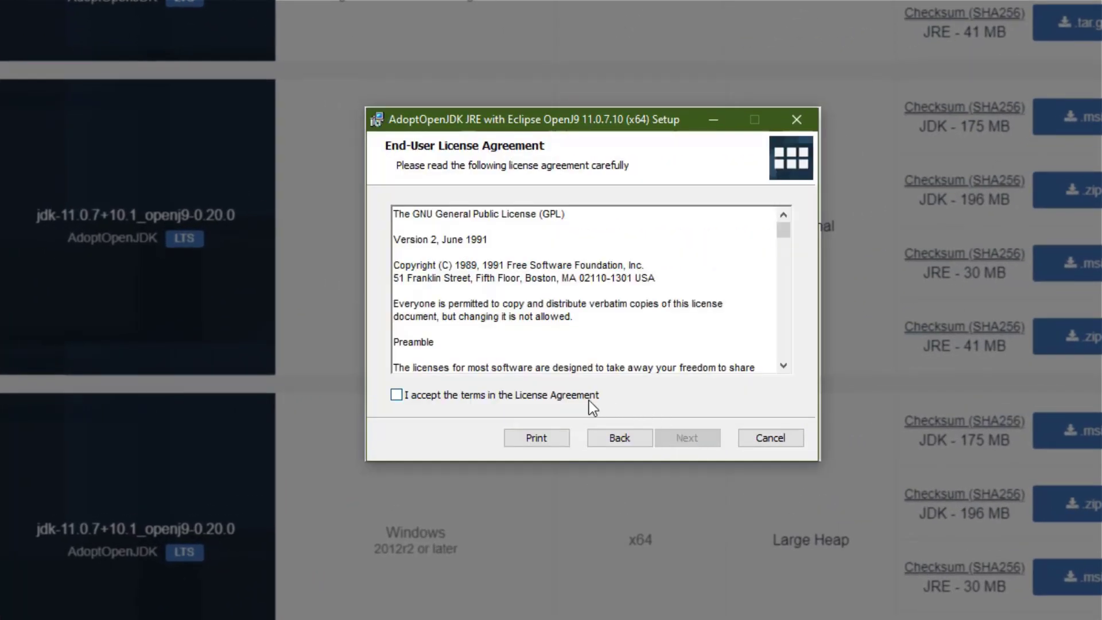
left_click(589, 397)
left_click(692, 436)
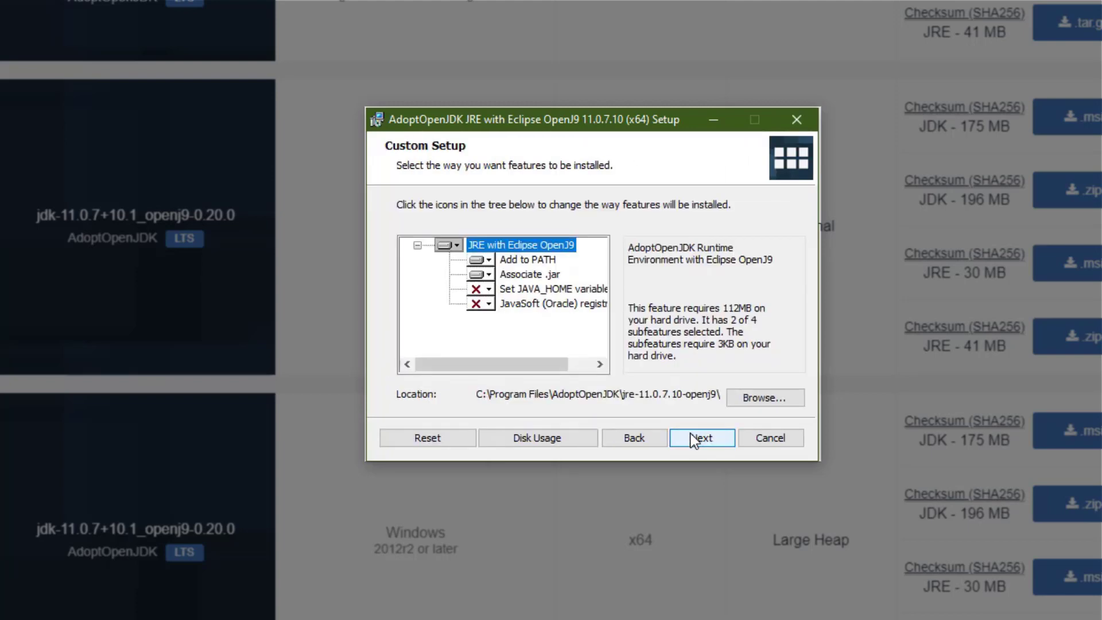
left_click(691, 433)
left_click(690, 434)
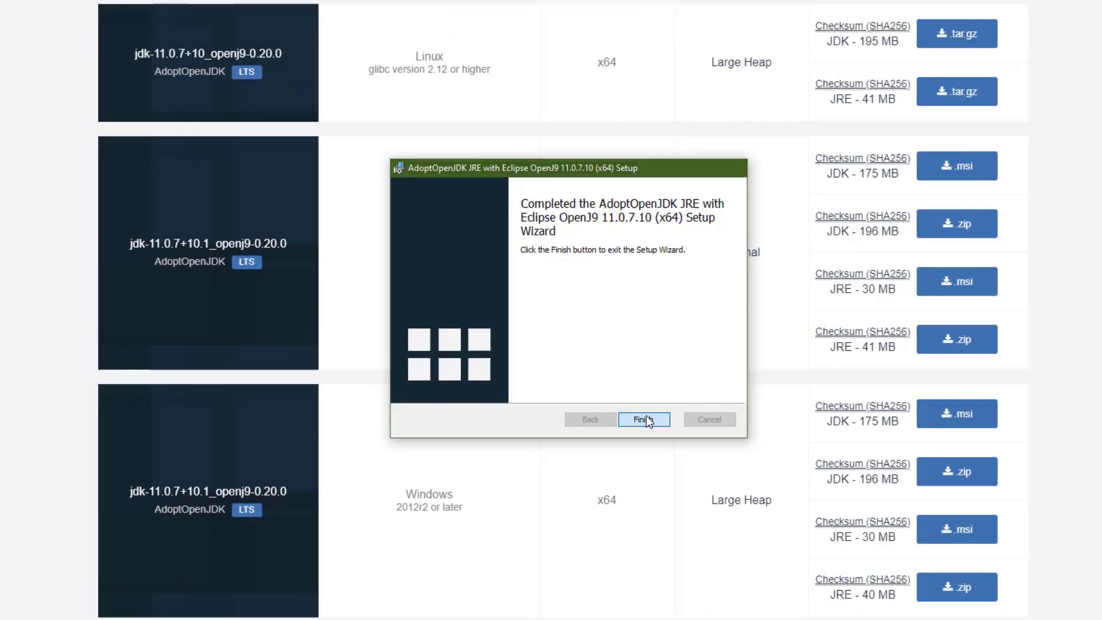
- Close the JRE setup and AdoptOpenJDK page, and let the installer auto-detect Java
left_click(688, 438)
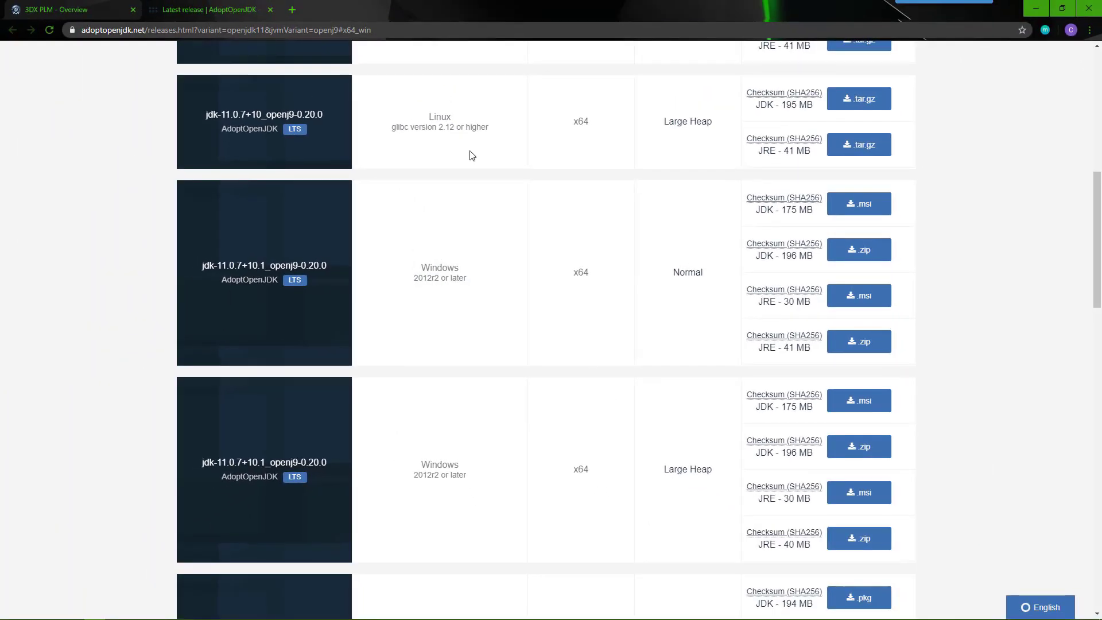
left_click(271, 9)
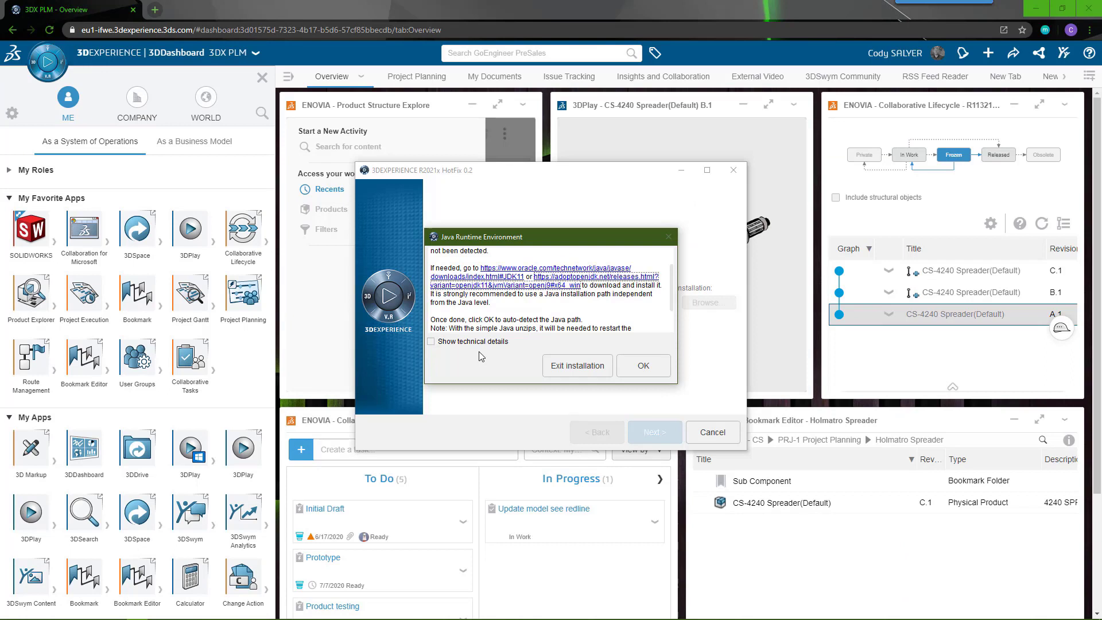
left_click(629, 364)
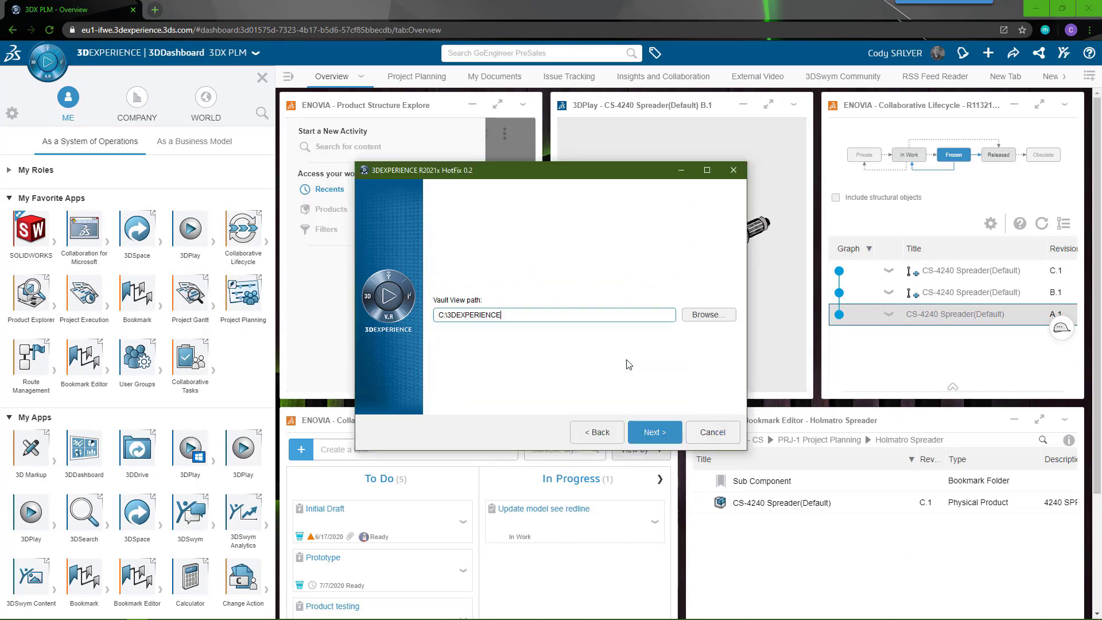
- Install HotFix 0.2 with Vault View path C:\3DEXPERIENCE and English as the language
left_click(650, 432)
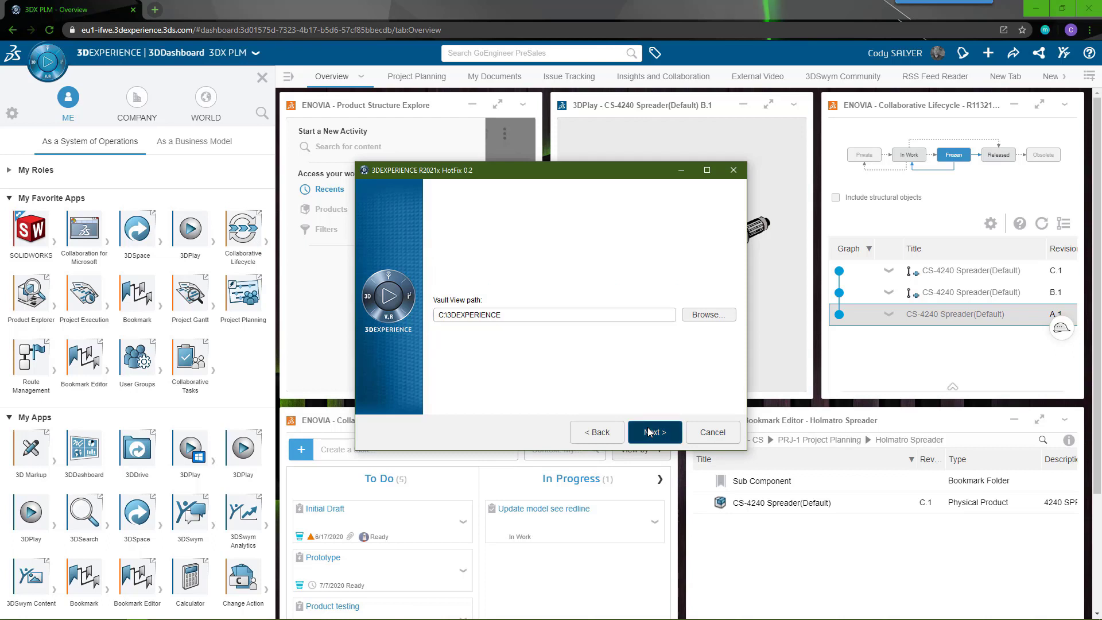
left_click(649, 432)
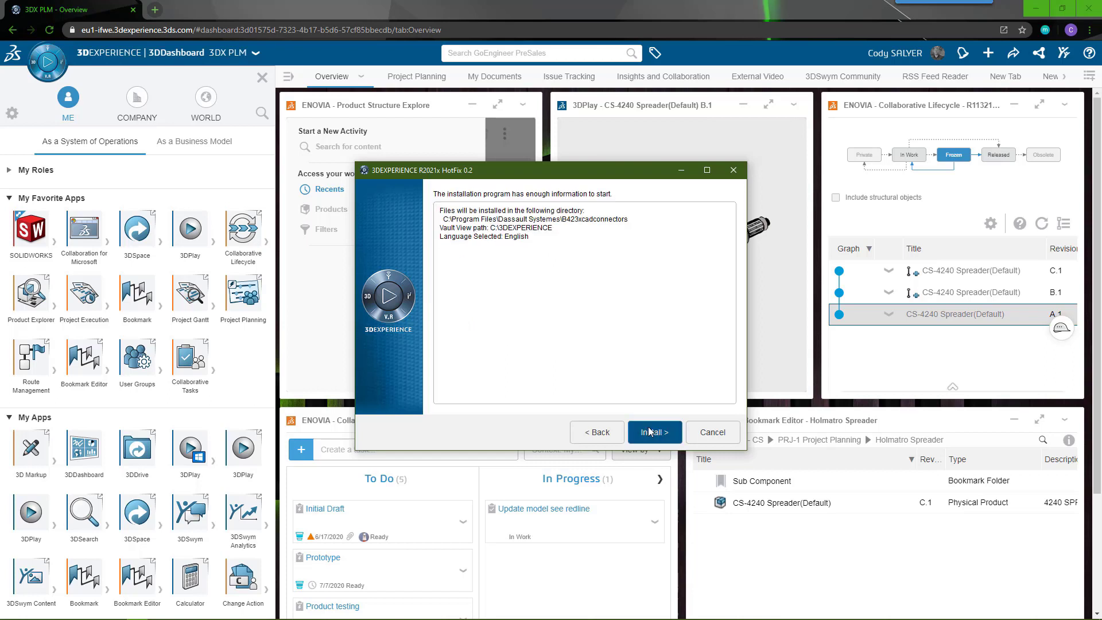
left_click(649, 432)
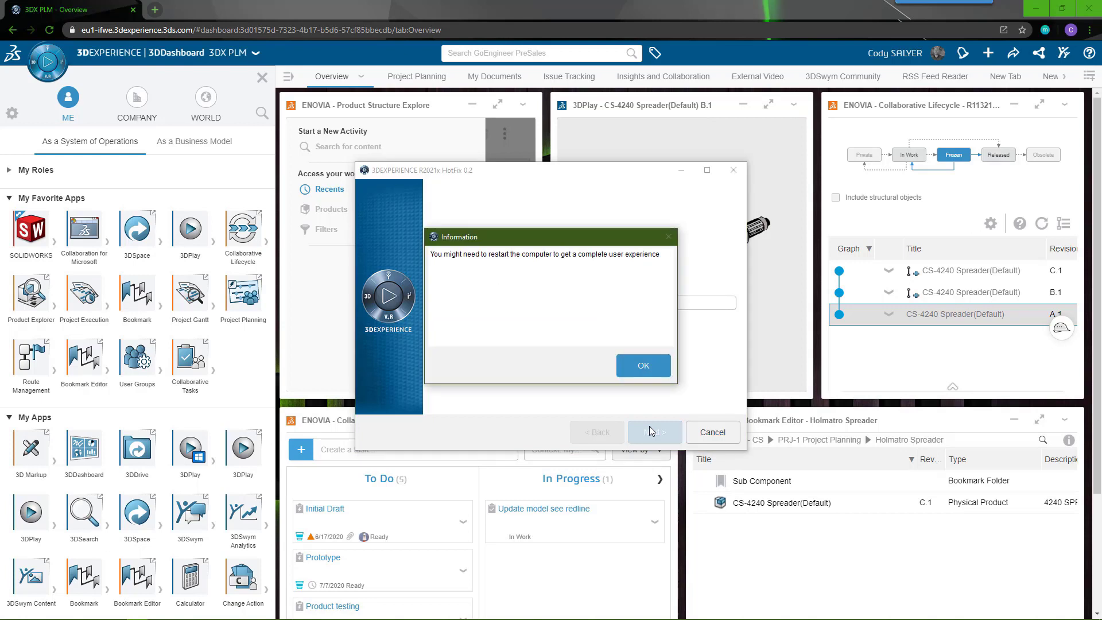
- Close the finished HotFix 0.2 installer, then install HotFix 0.1 adding the SOLIDWORKS Connector to 3DEXPERIENCE Drive
left_click(640, 367)
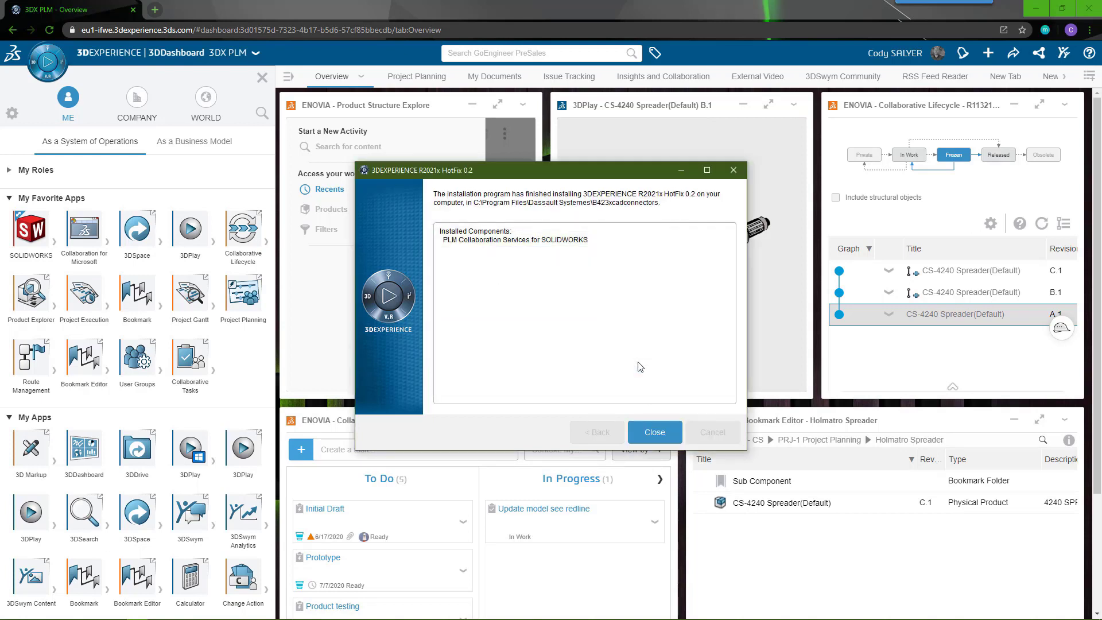
left_click(655, 431)
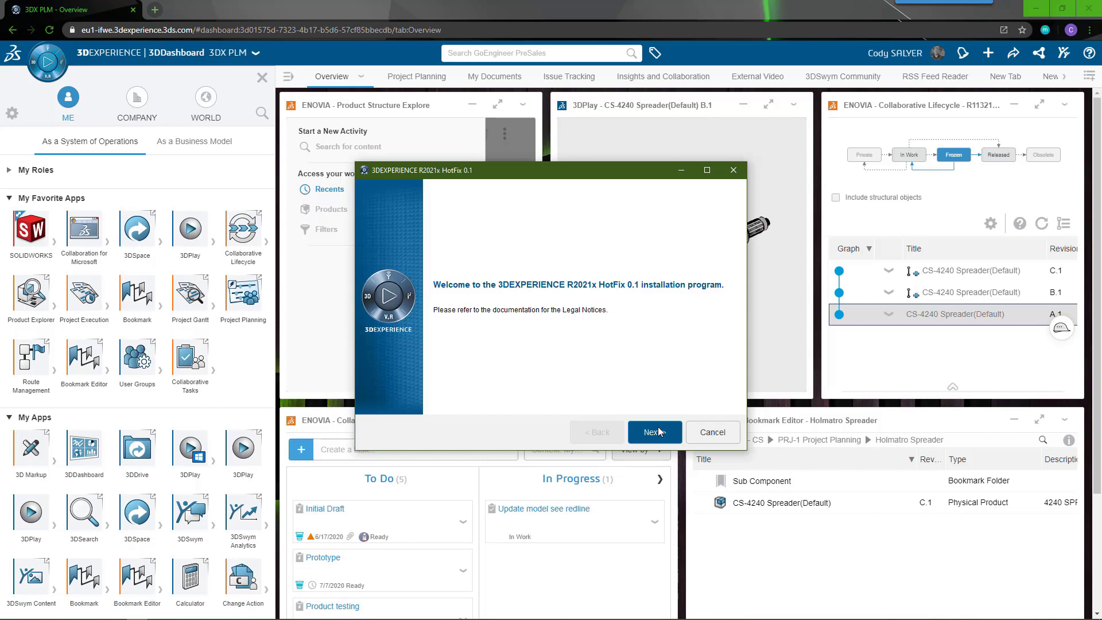
left_click(659, 432)
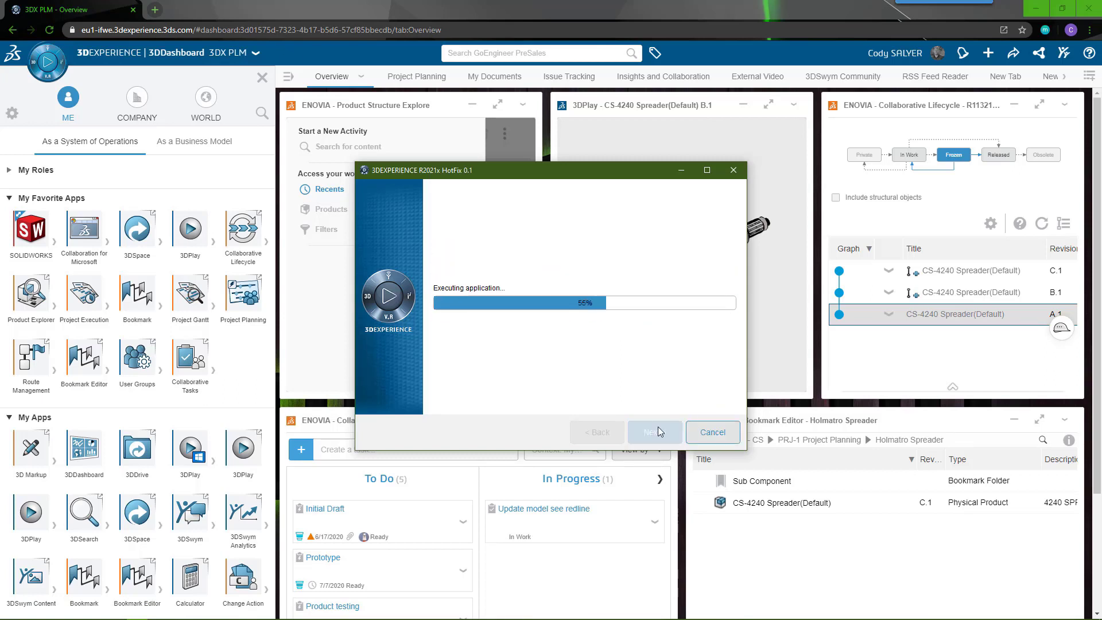
left_click(645, 367)
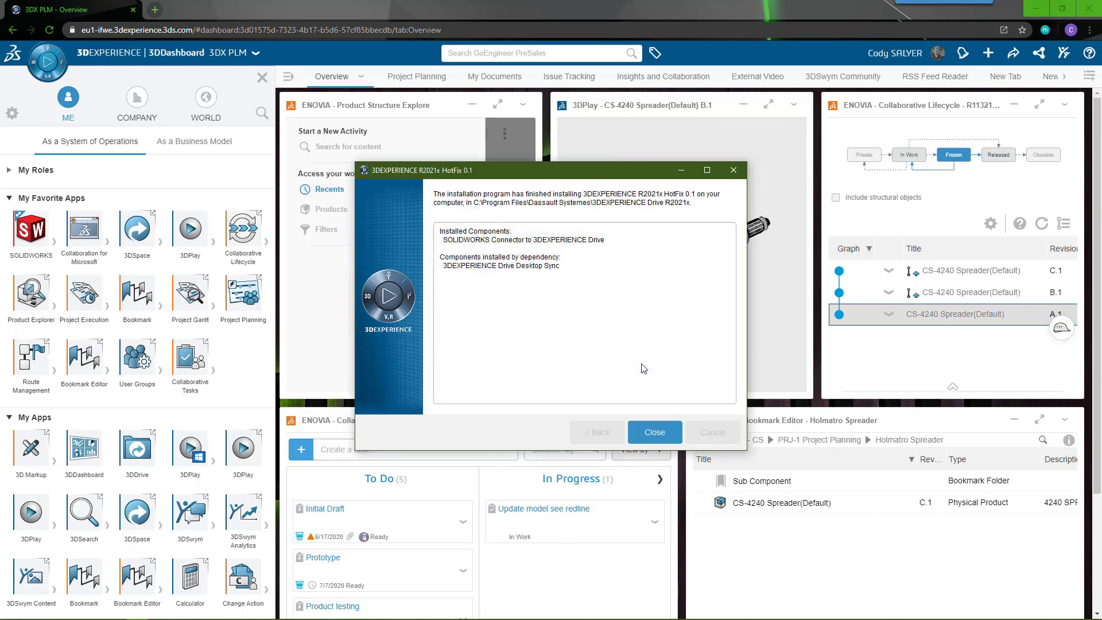
left_click(655, 433)
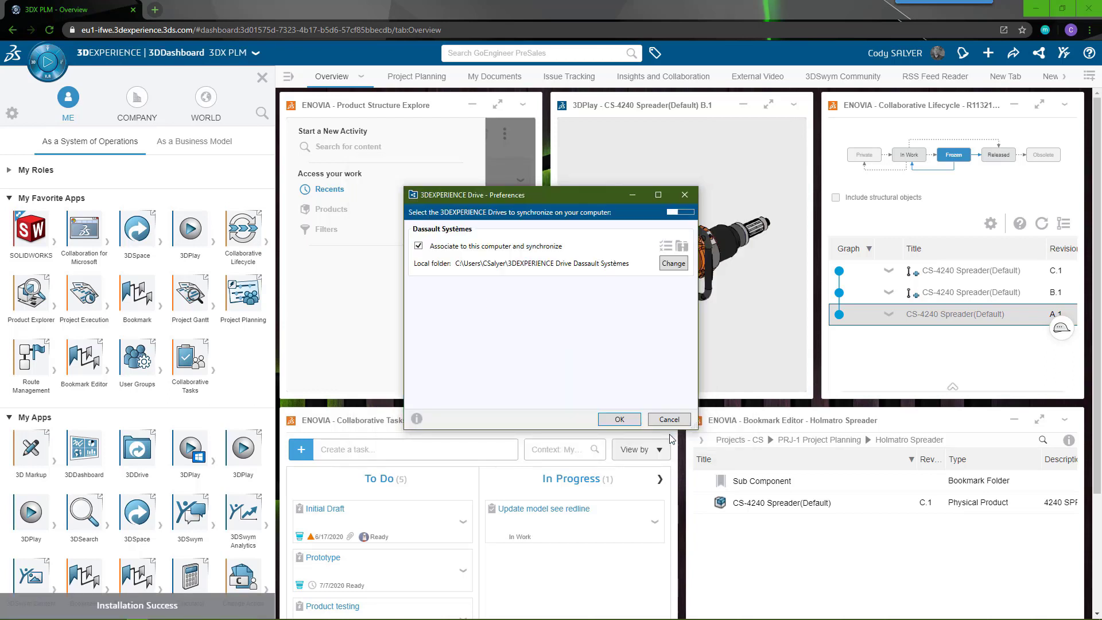
- Confirm the Drive Preferences synchronization settings, then launch SOLIDWORKS from My Favorite Apps
left_click(619, 419)
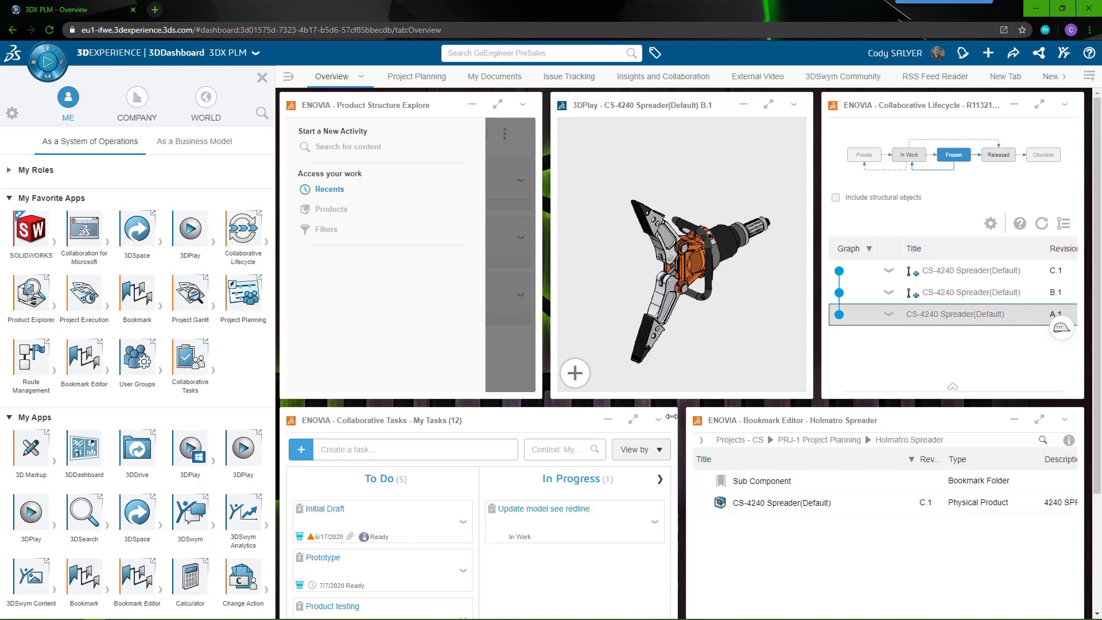
left_click(43, 238)
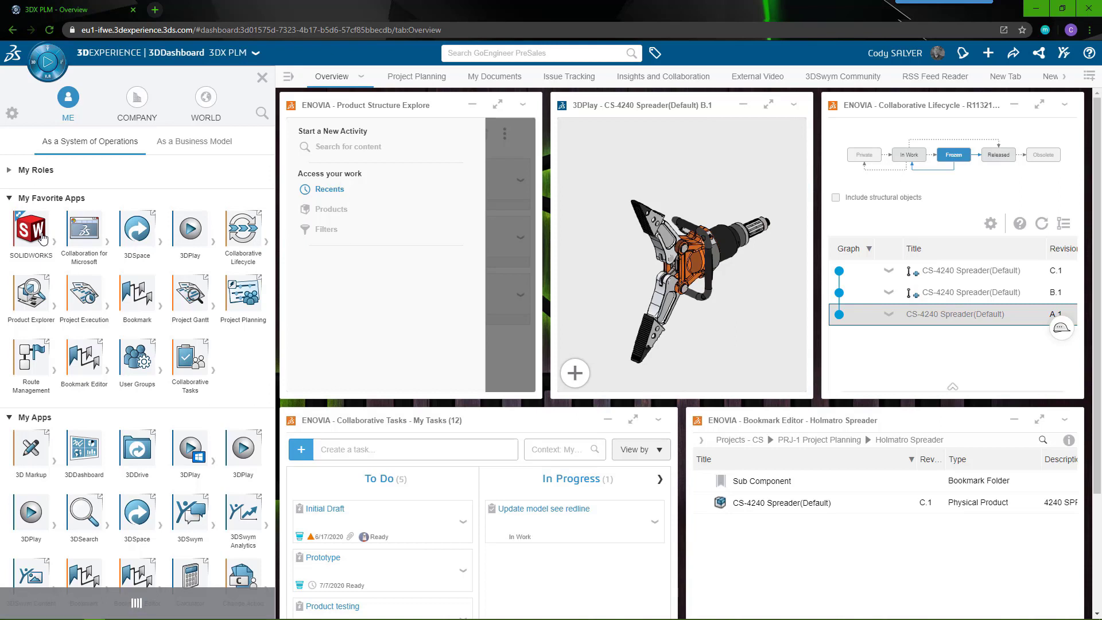